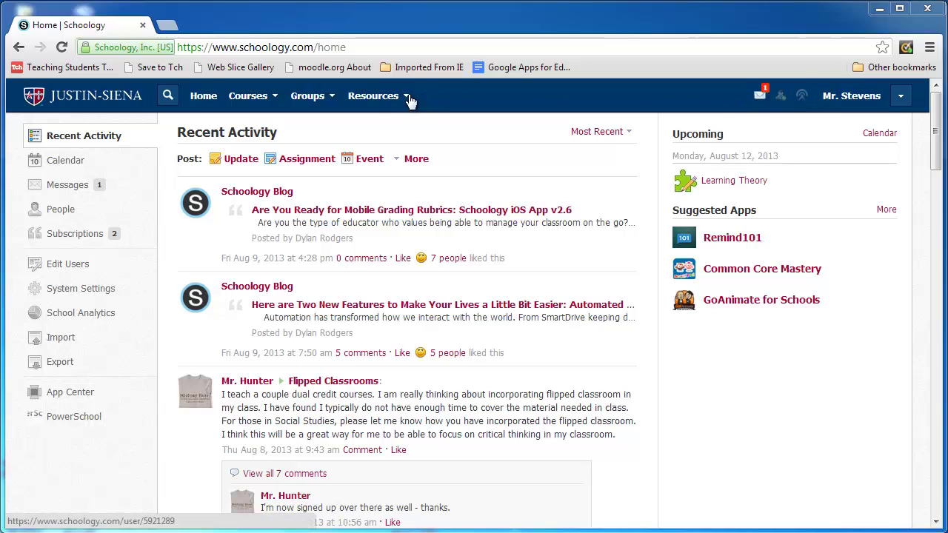
In the Ed Tech PLC group, post the update "Here is an additional update. I am producing videos using Camtasia Studio. I will post to YouTube.".
click(316, 100)
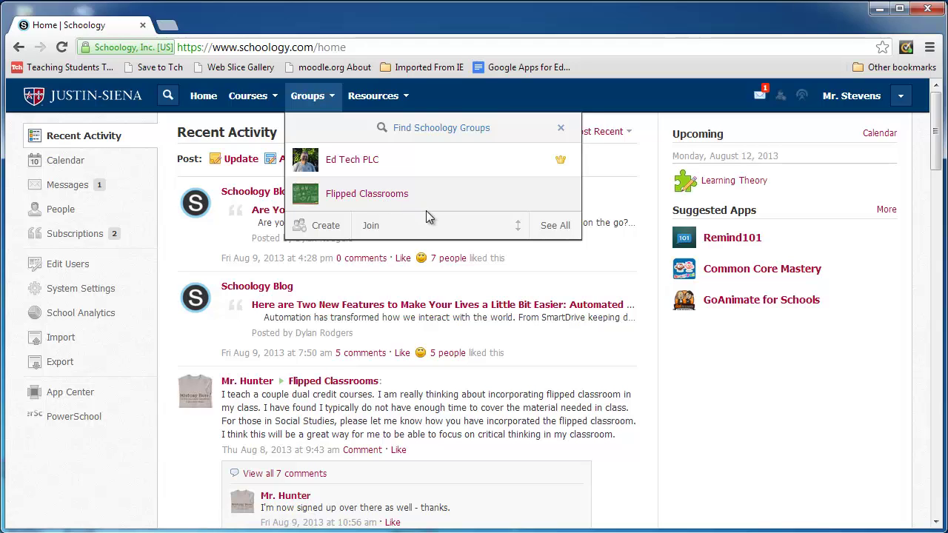
click(360, 164)
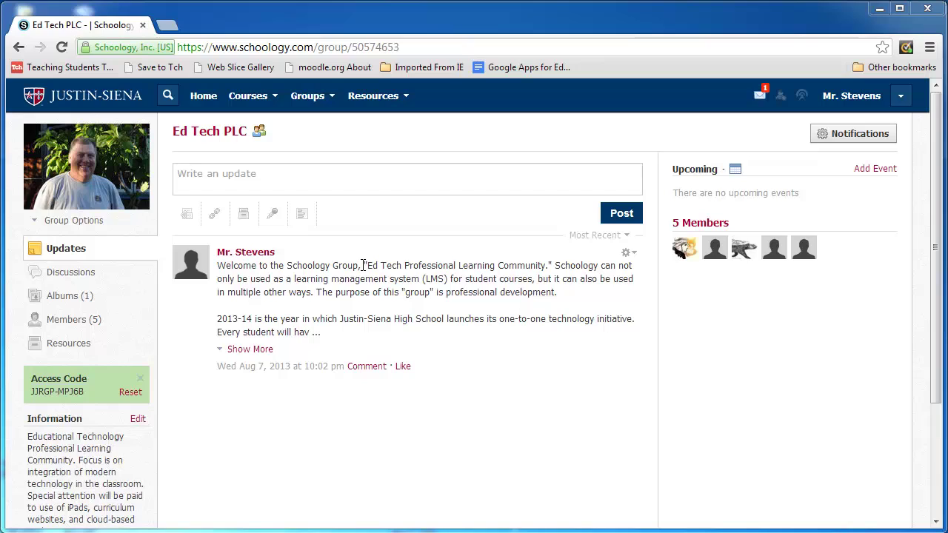
click(192, 173)
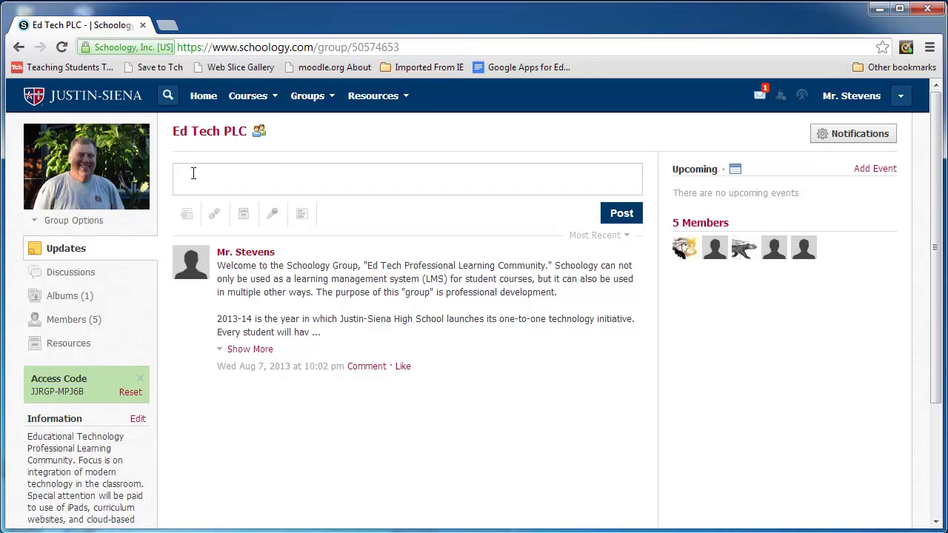
text(Here is an dditional update. I am pro)
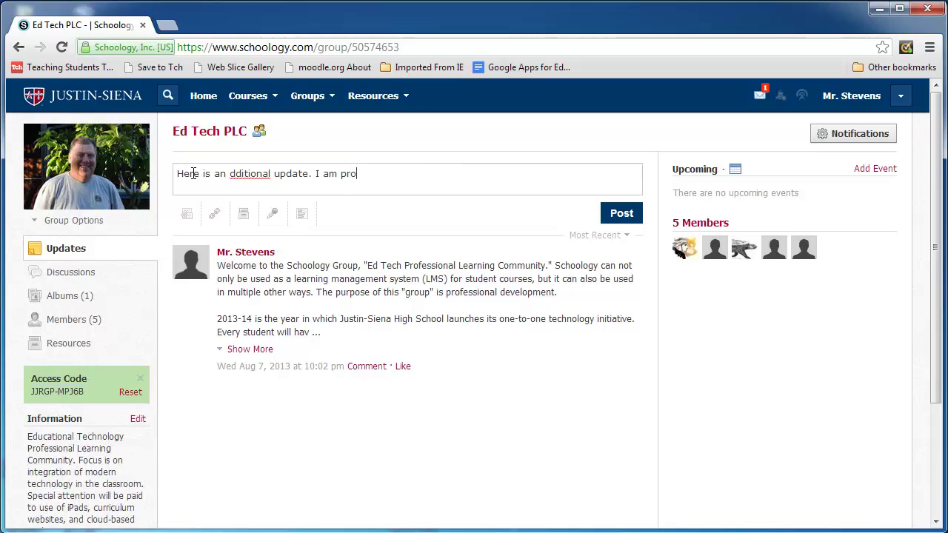
text(ducing videos using Camtasia Studio. I will post t)
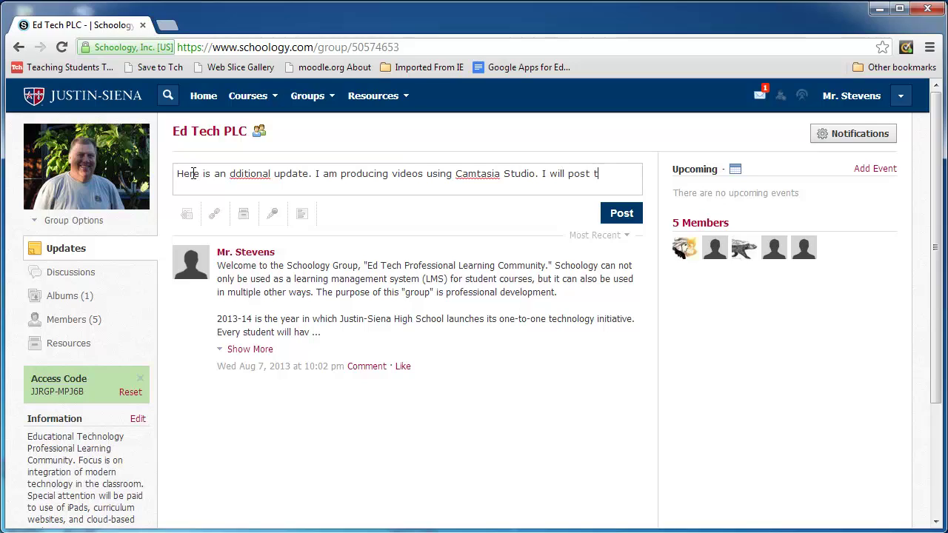
text(o YouTube.)
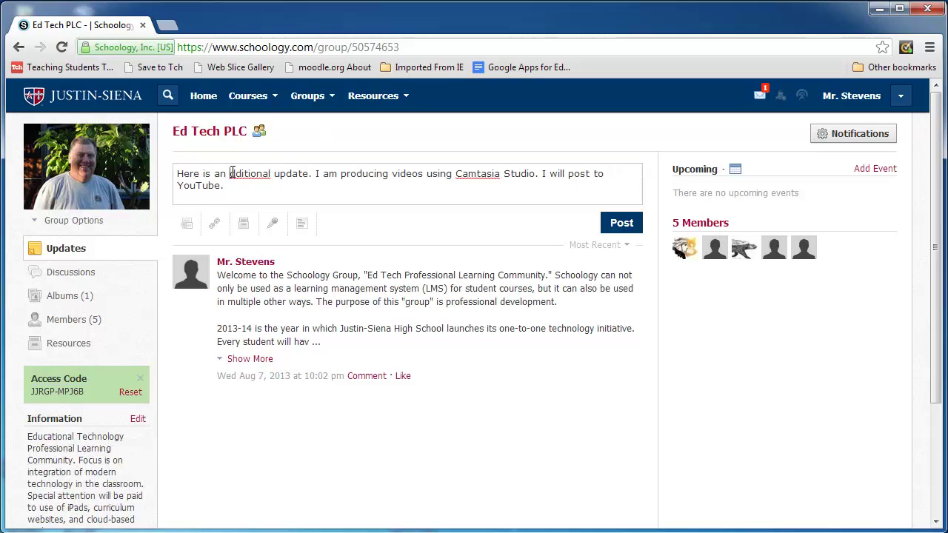
click(230, 173)
text(a)
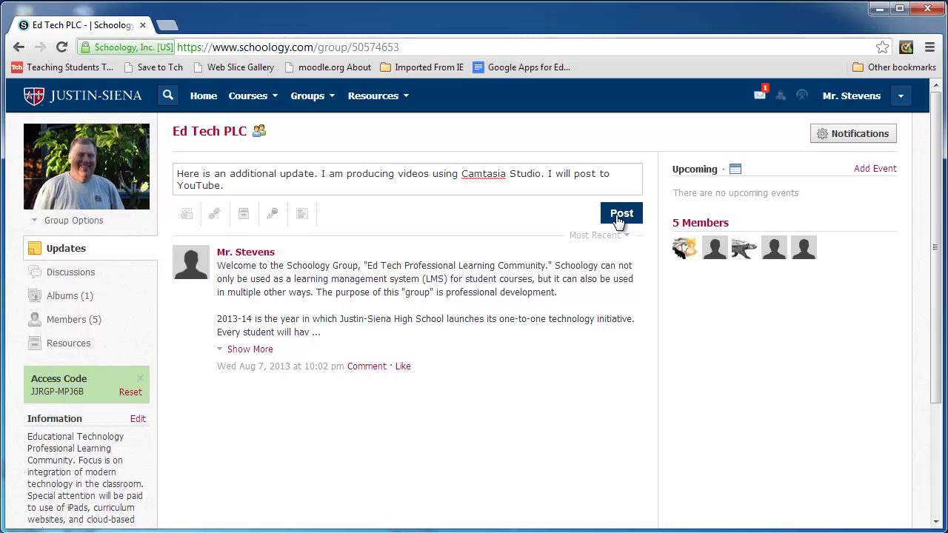
click(621, 214)
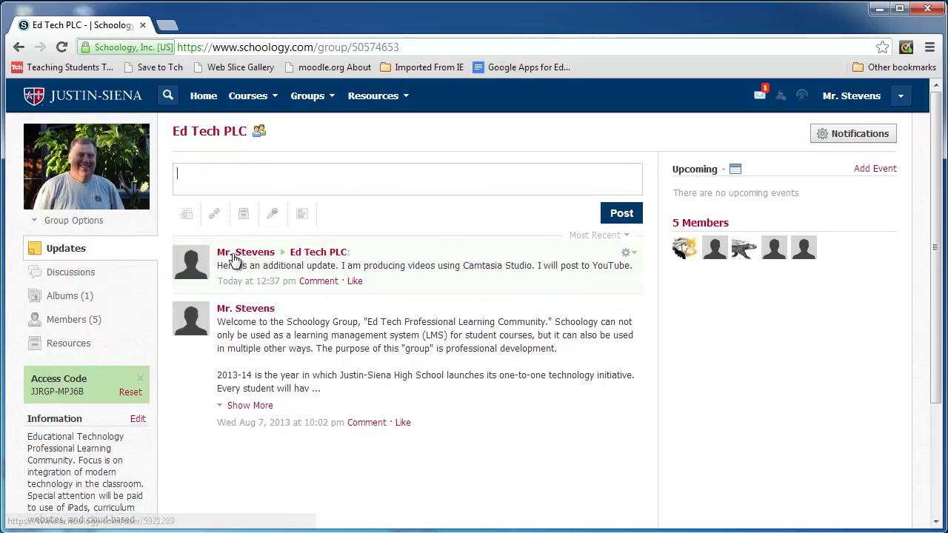
Edit the newly posted group update, adding the sentence "Links to come later." at its end, and save the changes.
mouse_move(627, 259)
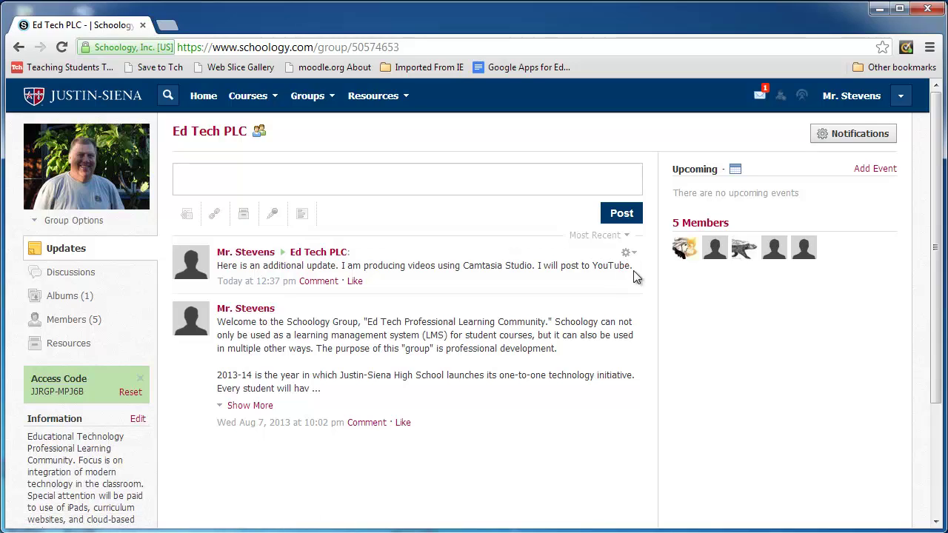
click(701, 325)
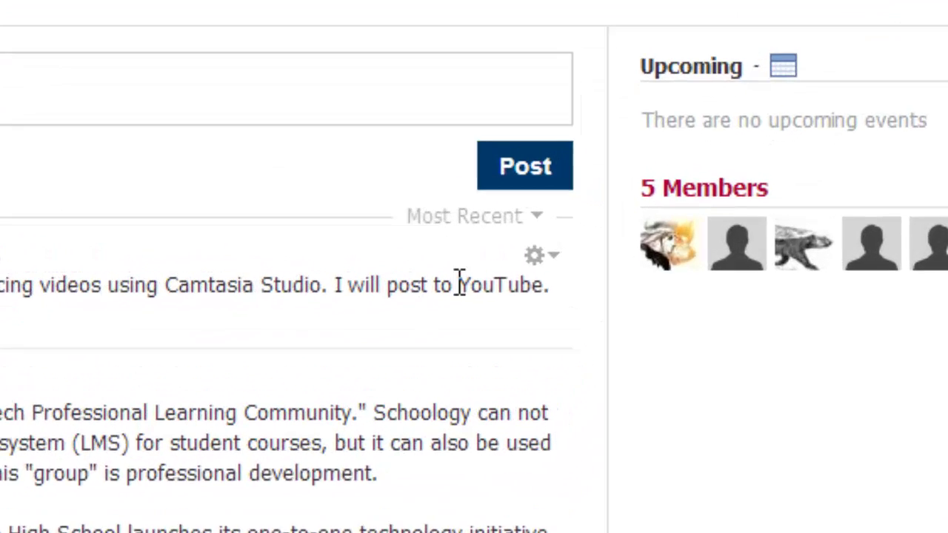
click(510, 262)
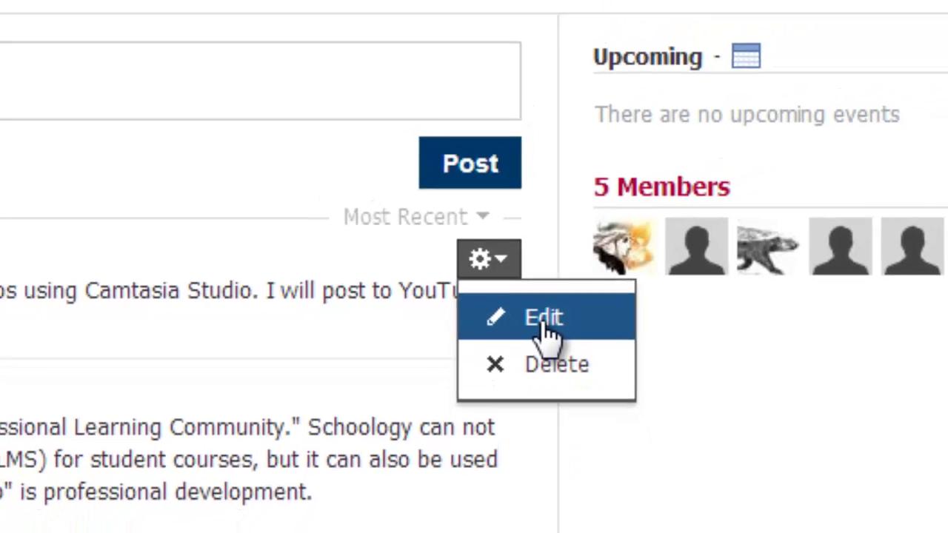
click(543, 320)
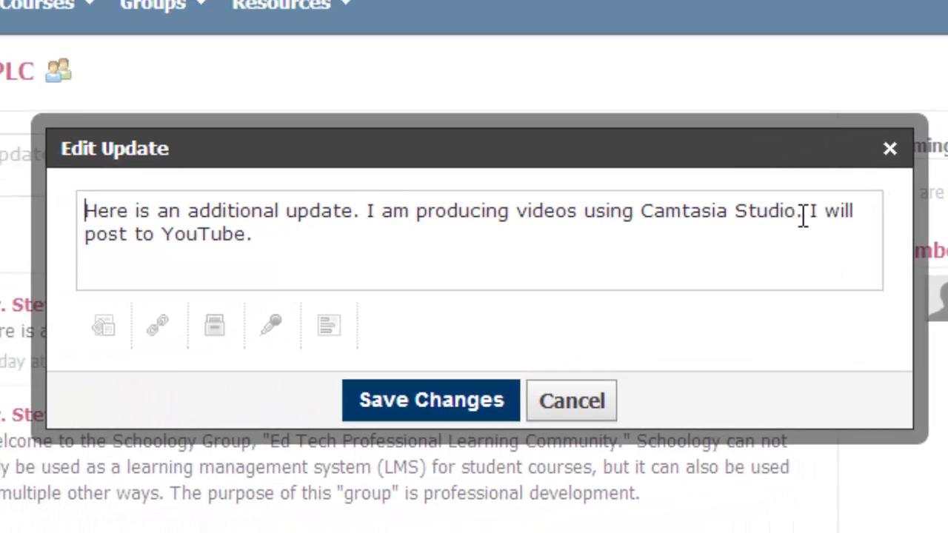
click(280, 237)
text(Lin)
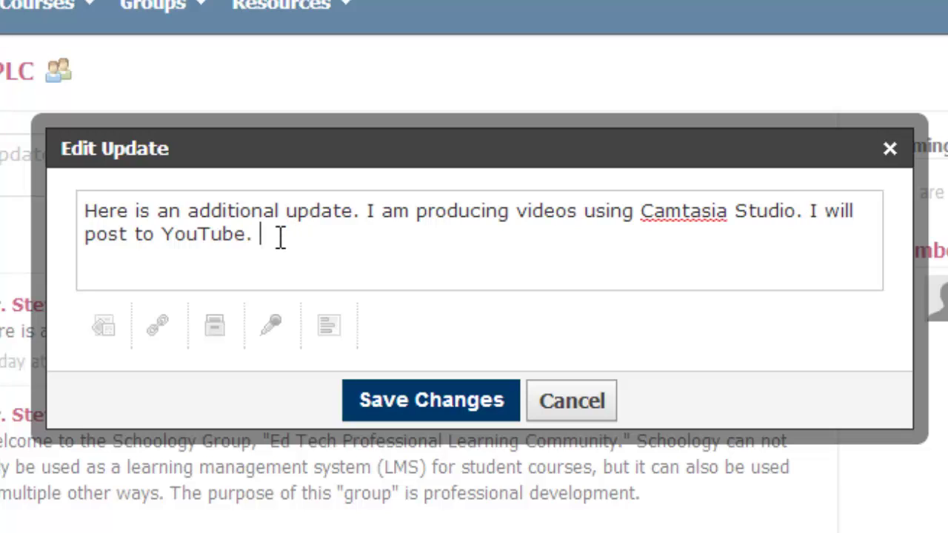
text(ks to come later.)
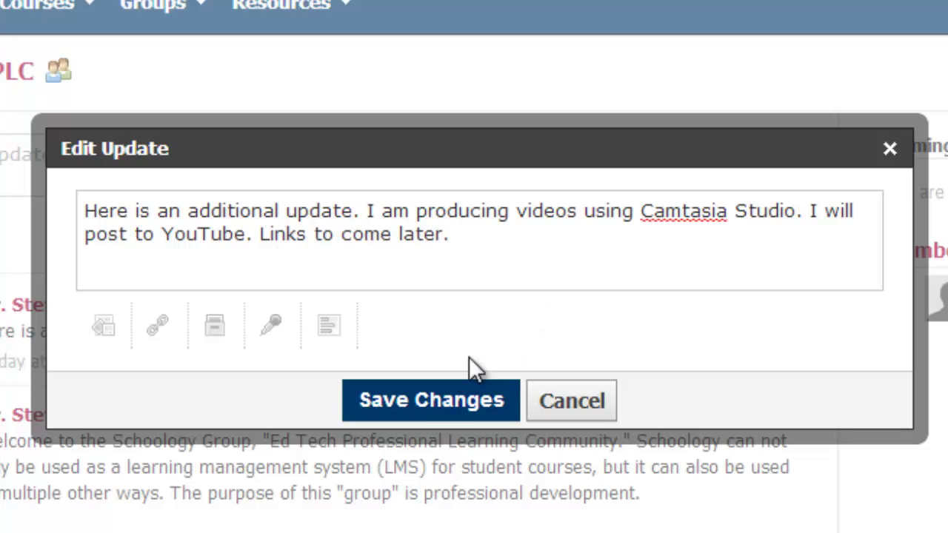
click(415, 406)
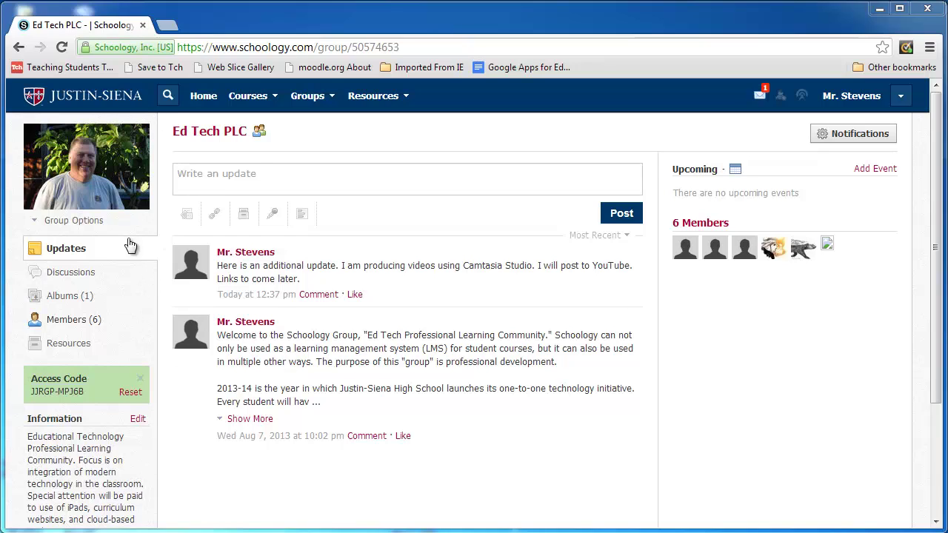
Look through the Ed Tech PLC group's available options, discussions, media albums and member list.
click(36, 222)
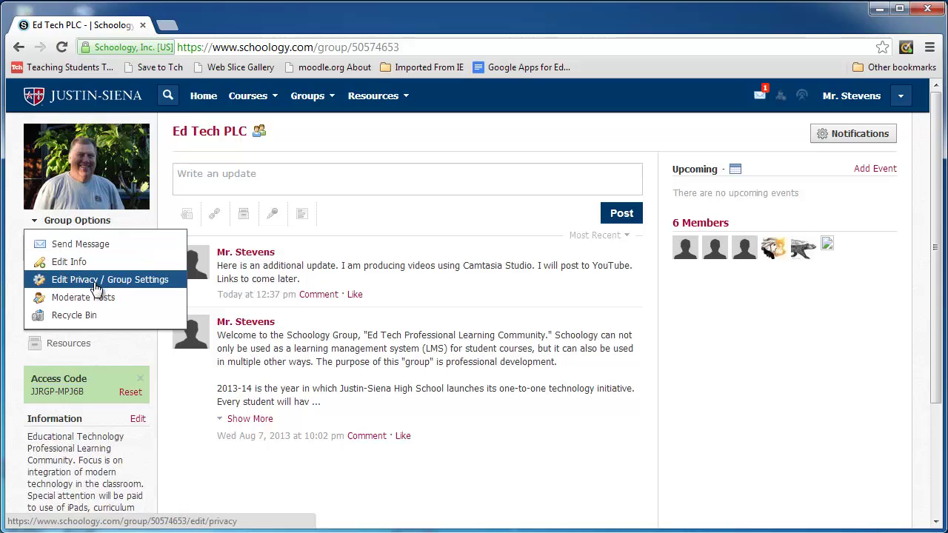
click(185, 401)
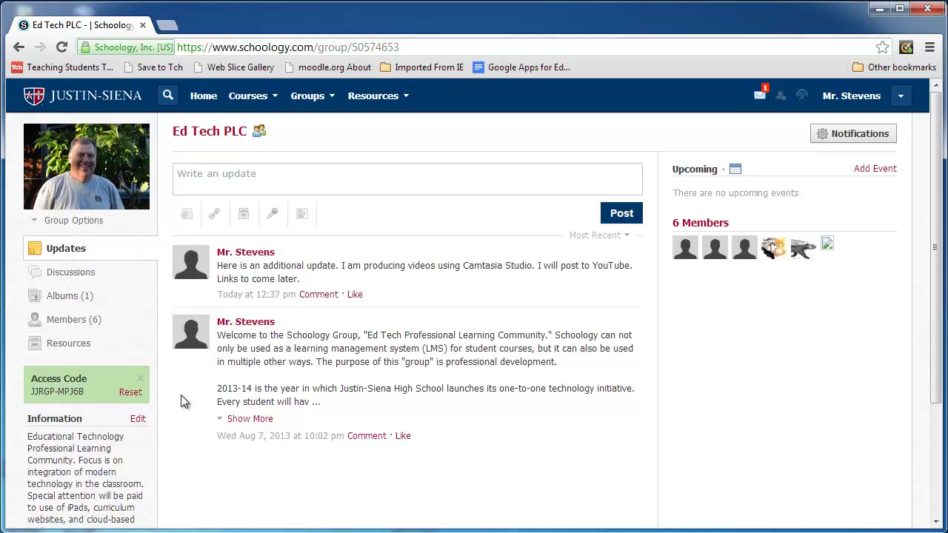
click(72, 274)
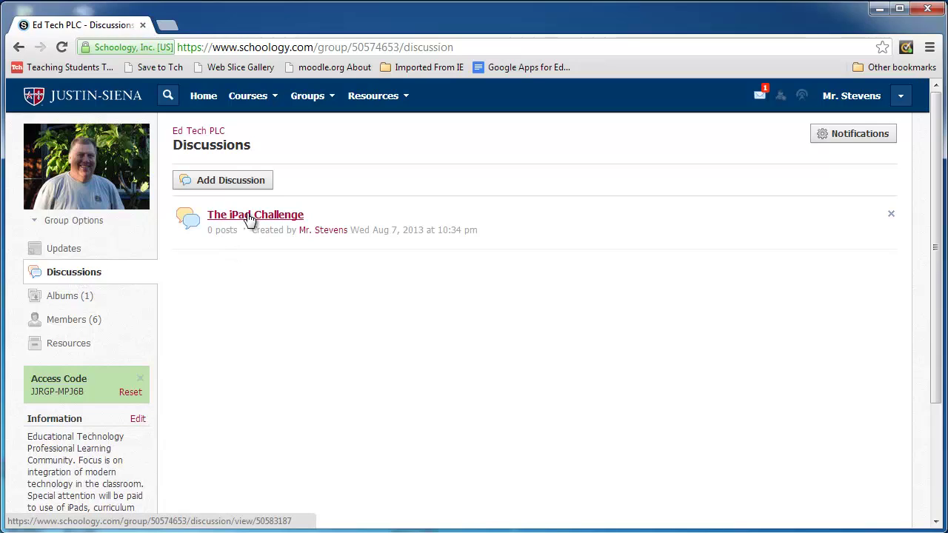
click(63, 300)
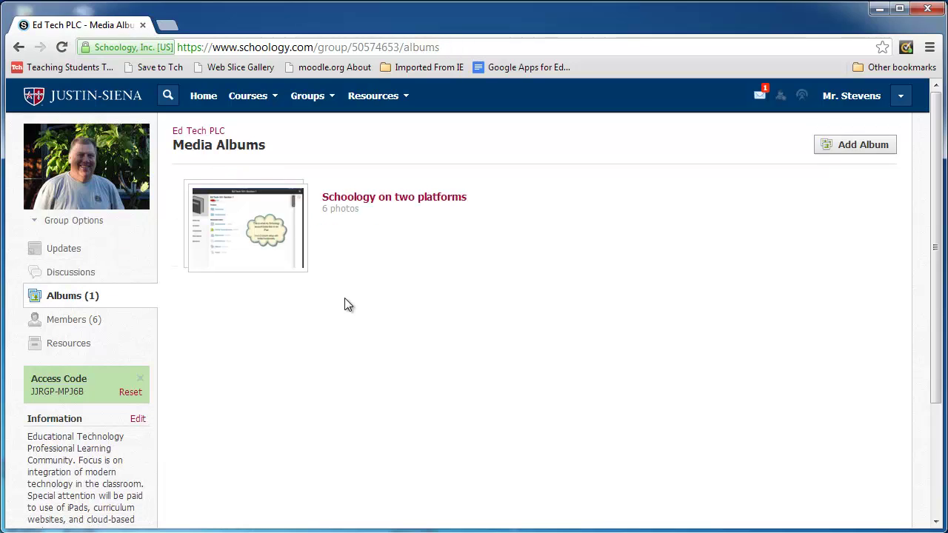
click(78, 324)
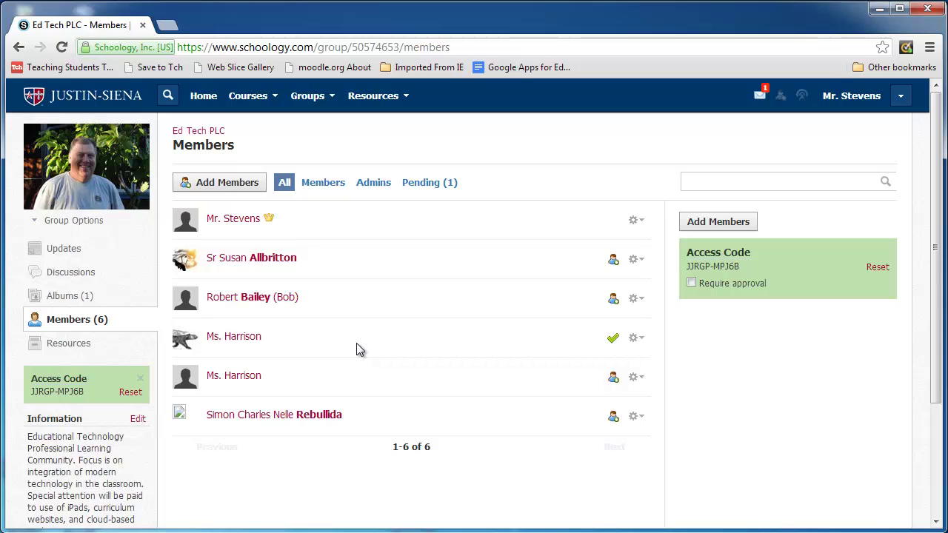
Open the group's resources and review the types of resources that can be added.
click(63, 345)
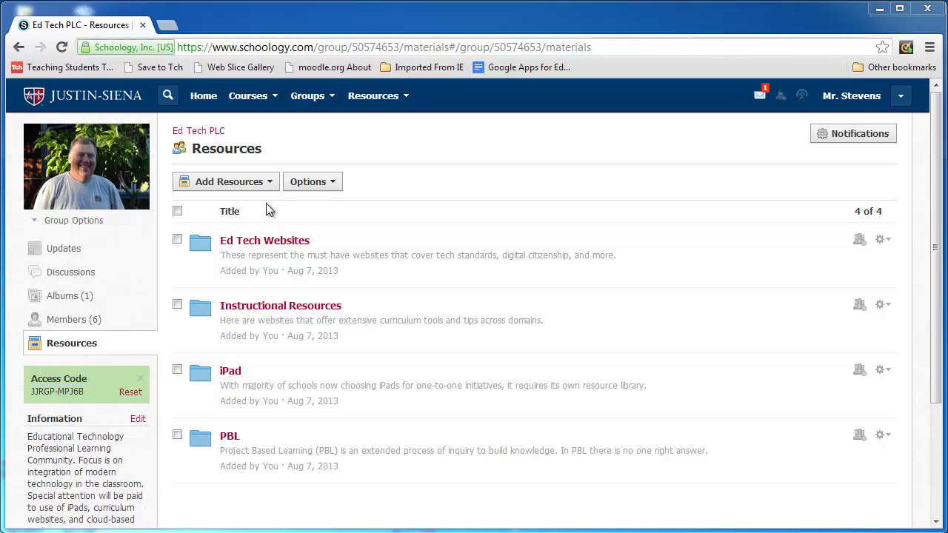
click(269, 183)
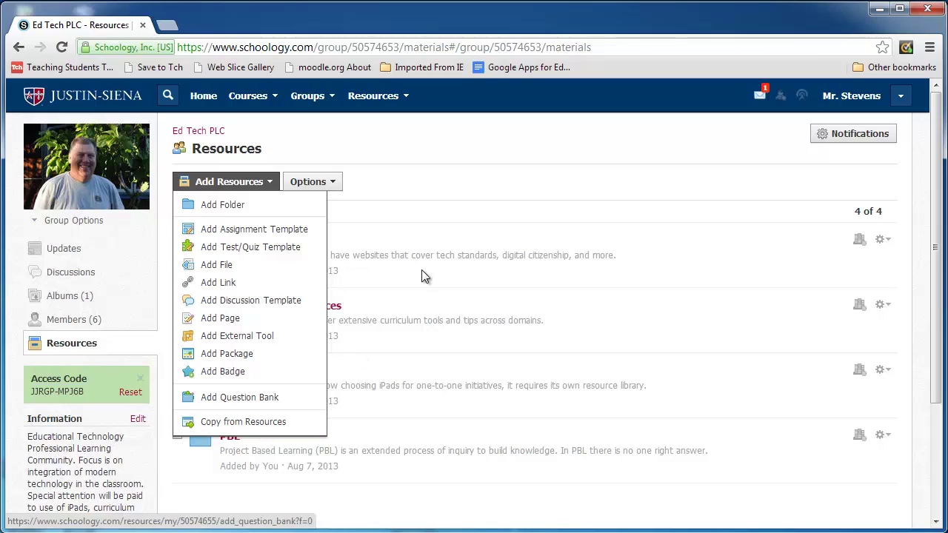
click(407, 217)
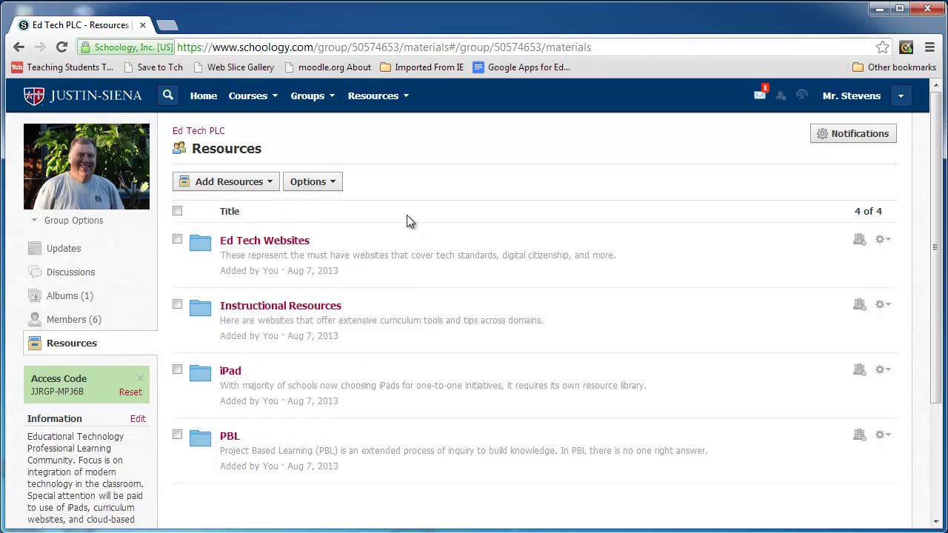
Open the Ed Tech Websites resource folder and examine the links it contains.
click(241, 247)
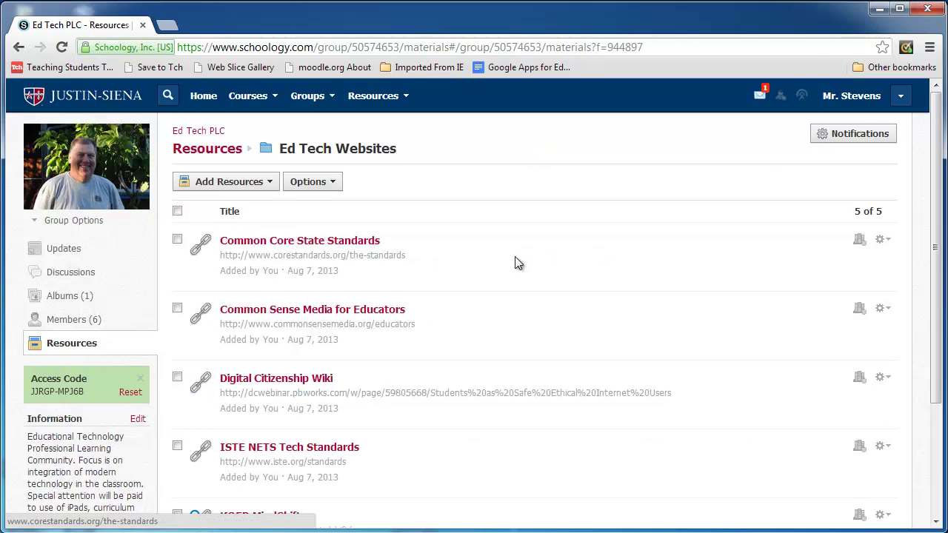
scroll(529, 237, down, 3)
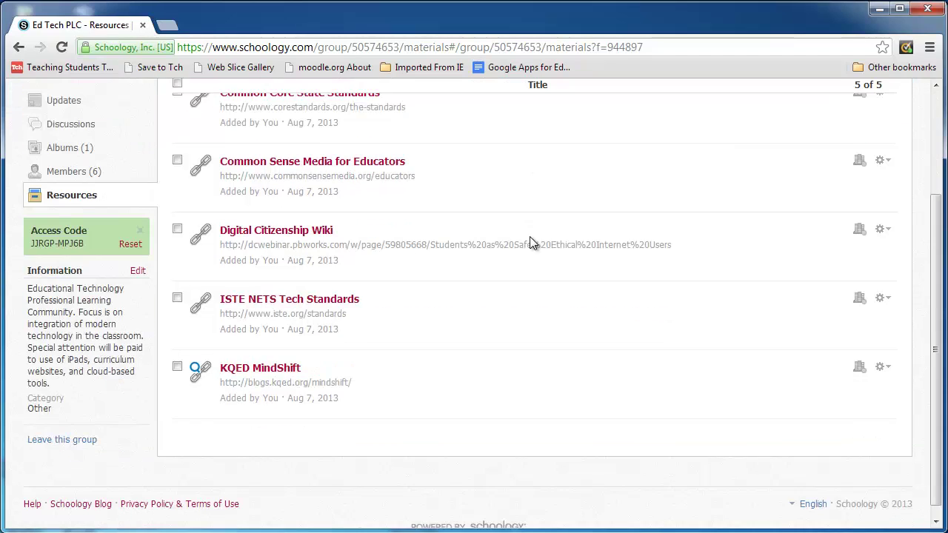
scroll(529, 236, up, 2)
scroll(530, 237, down, 1)
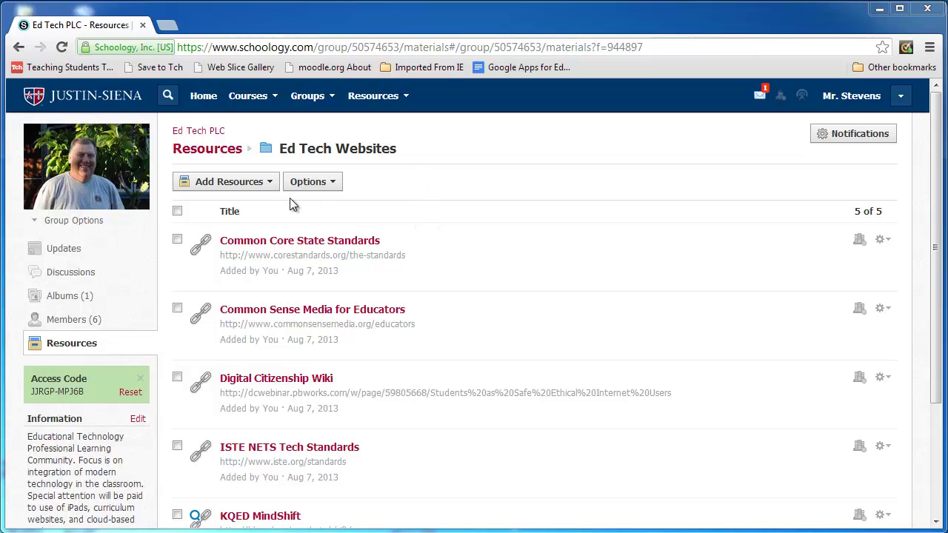
Examine the links in the Instructional Resources folder, visiting the Teaching Channel website and returning to the folder.
click(210, 155)
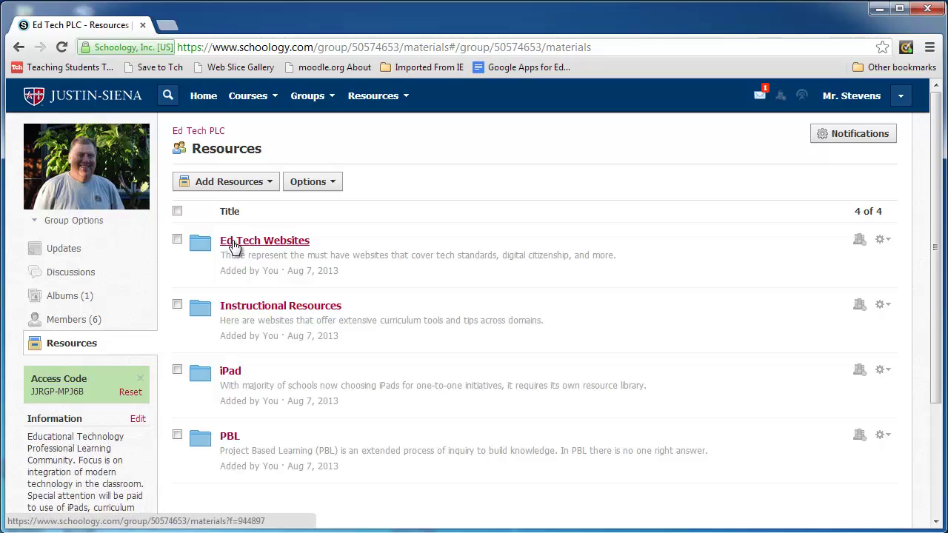
click(252, 311)
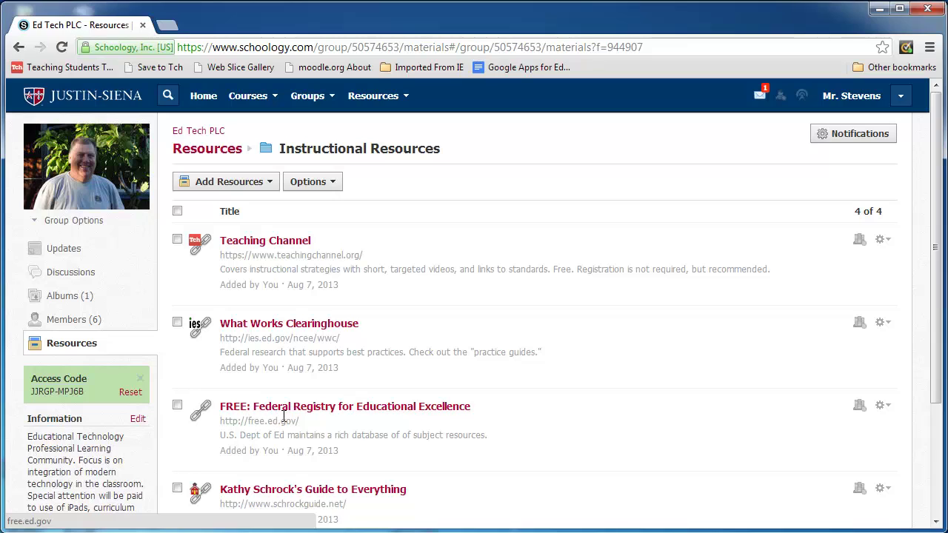
scroll(333, 418, down, 1)
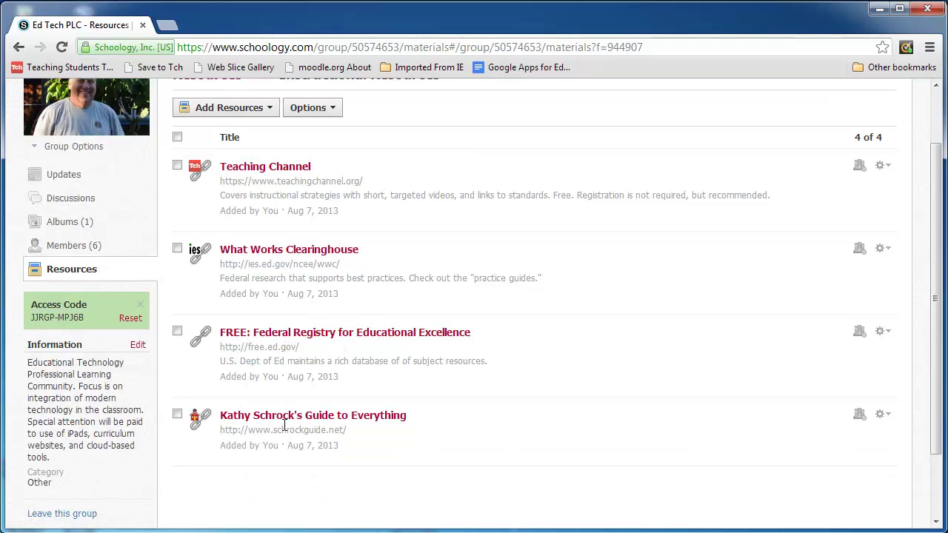
scroll(387, 419, up, 1)
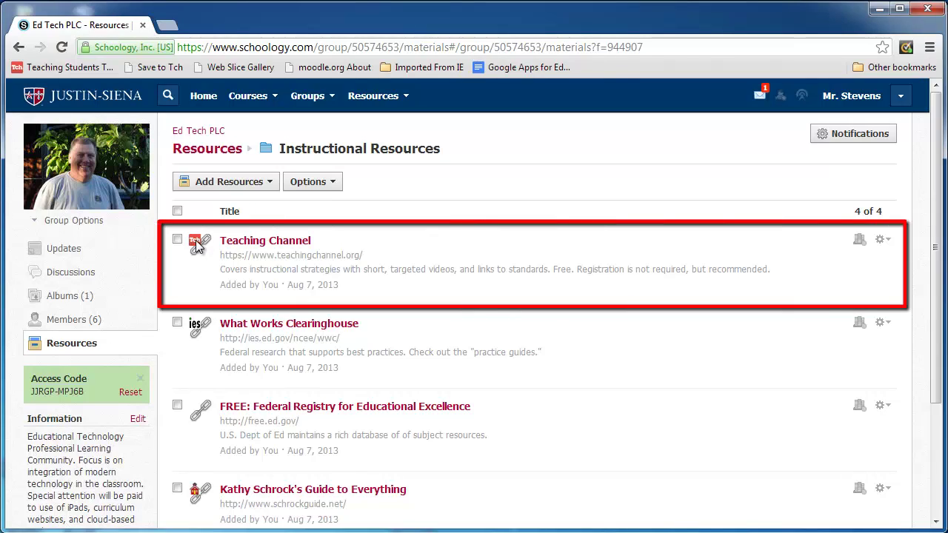
click(265, 241)
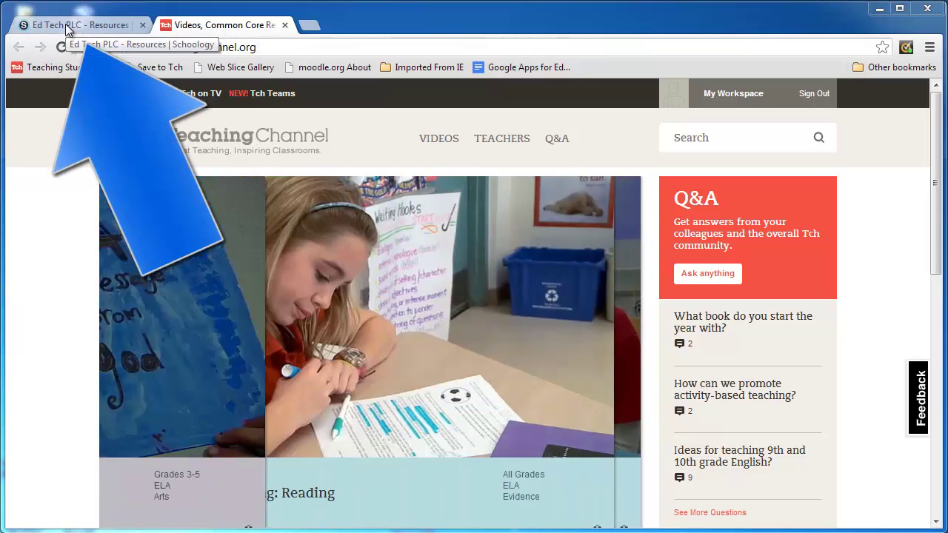
click(68, 30)
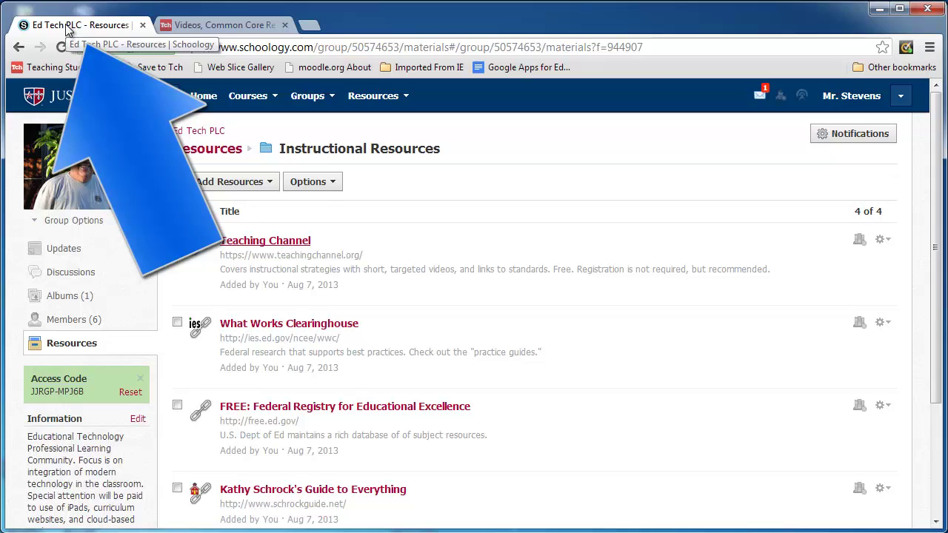
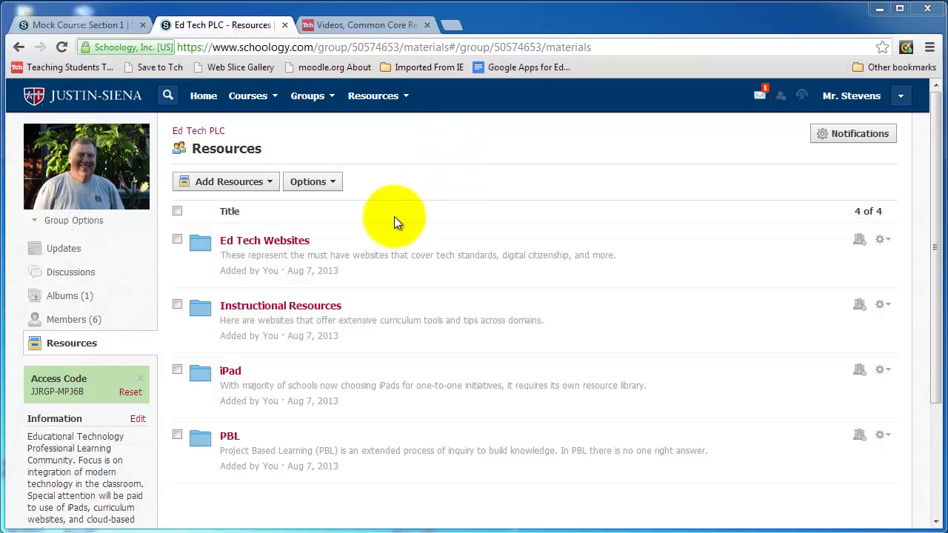
Review the contents of the Ed Tech Websites, Instructional Resources, iPad and PBL folders, returning to the group's resources list.
click(295, 247)
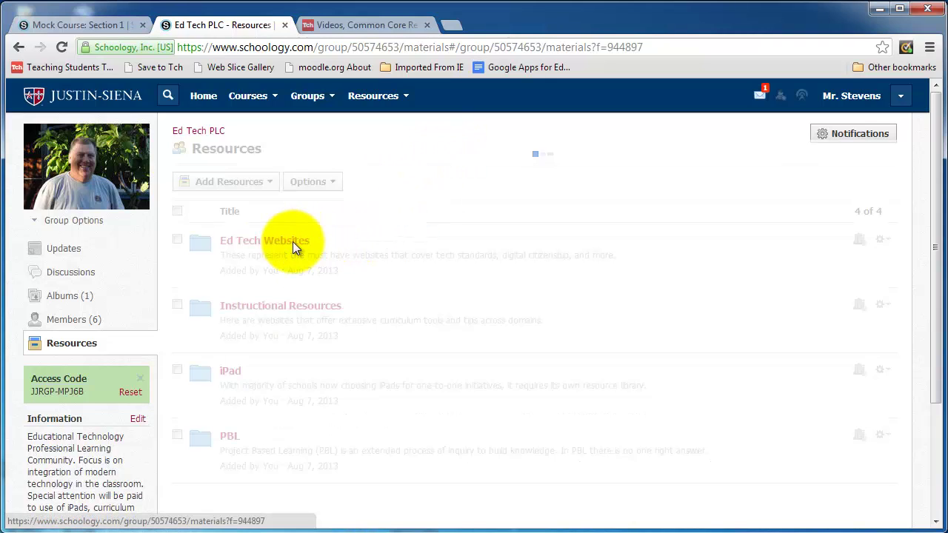
scroll(392, 334, down, 3)
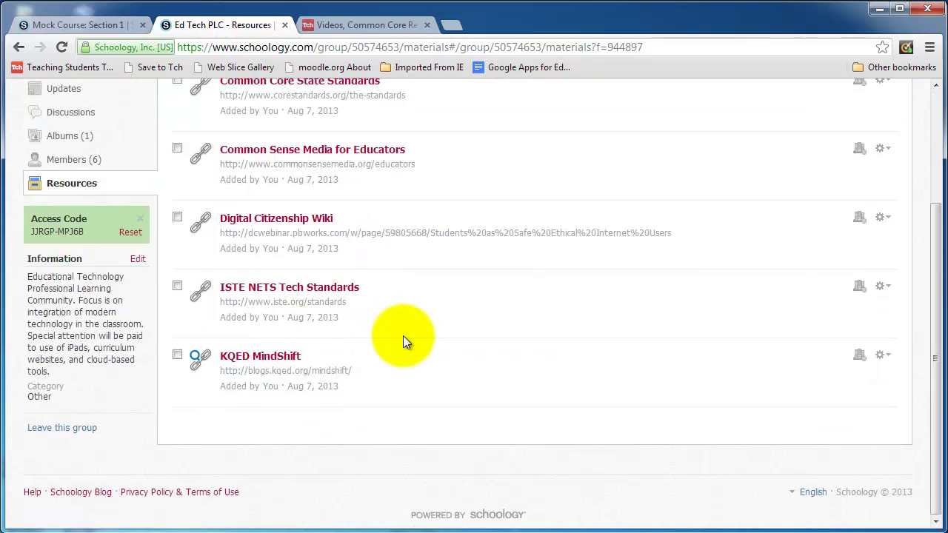
scroll(402, 338, up, 3)
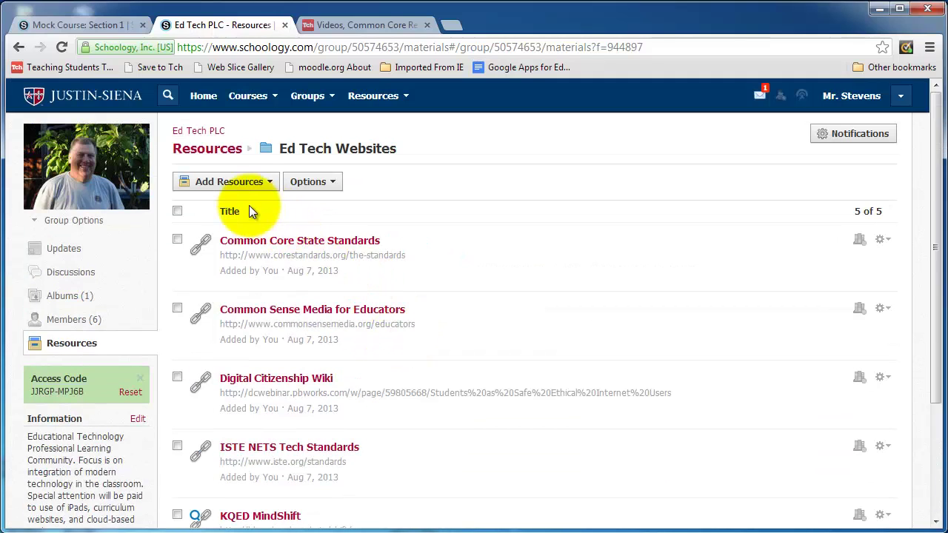
click(224, 149)
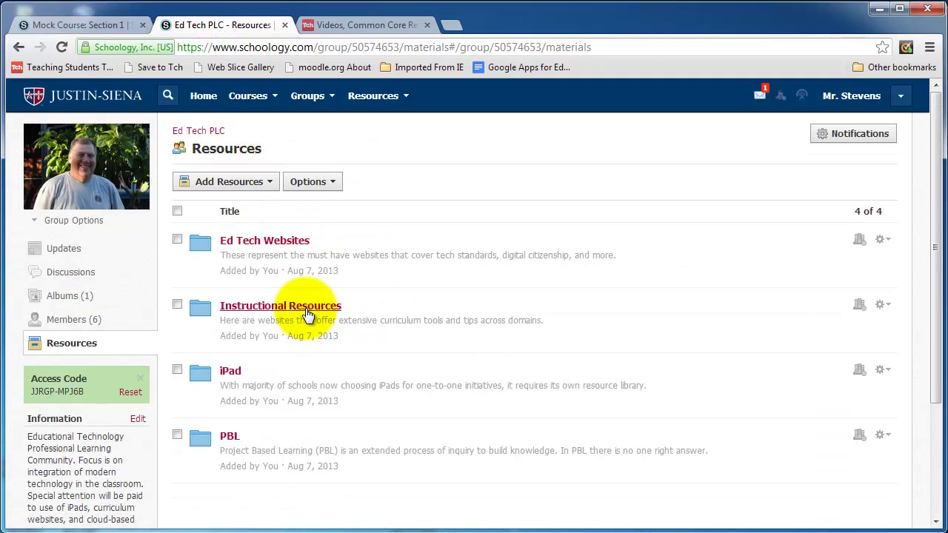
click(307, 311)
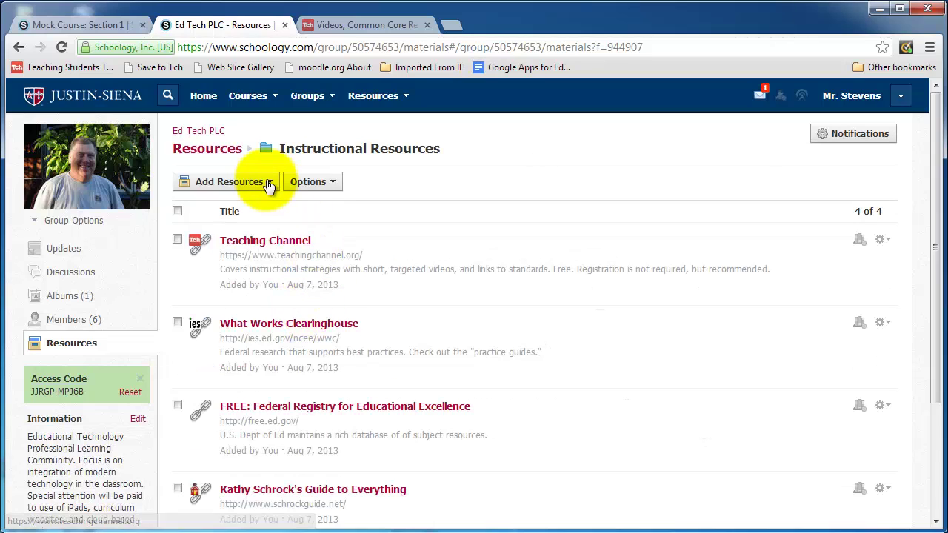
click(218, 150)
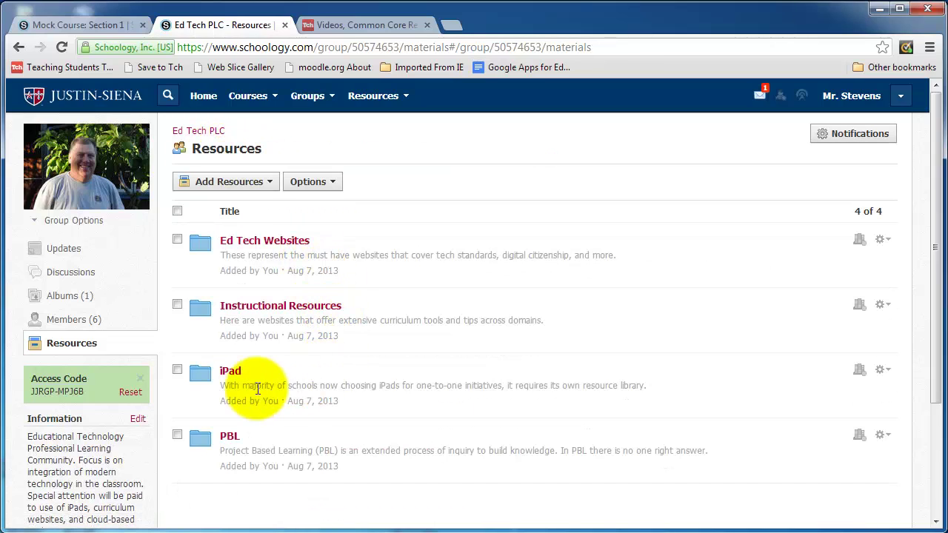
click(231, 373)
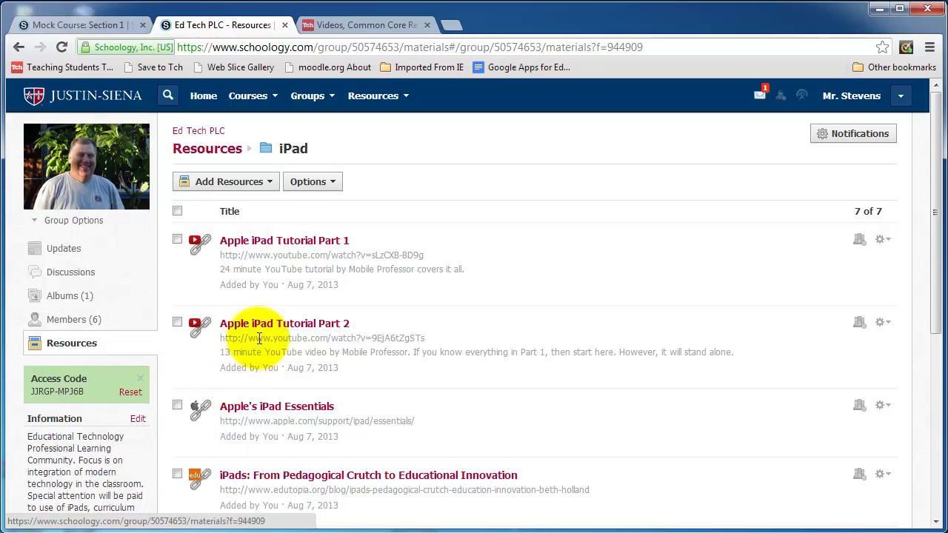
click(220, 157)
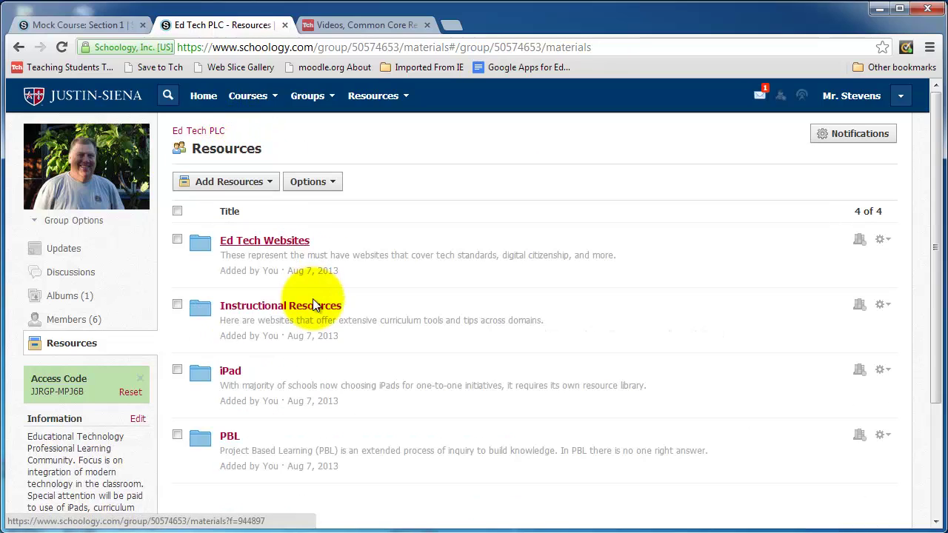
click(230, 441)
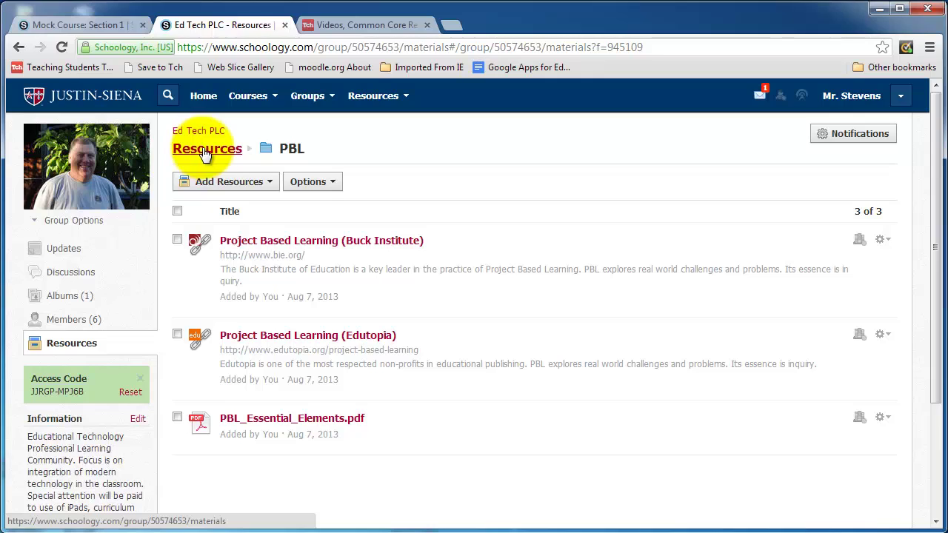
click(211, 153)
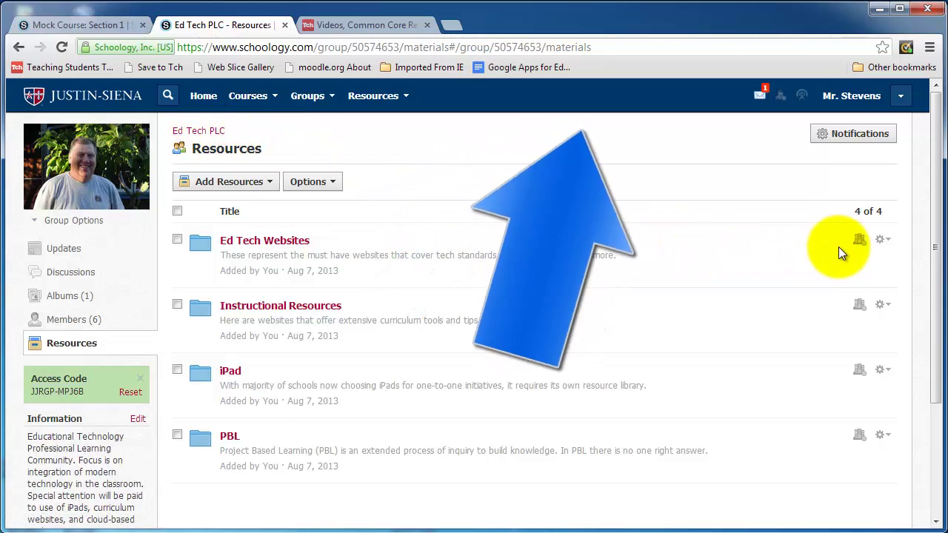
Add the Ed Tech Websites resource folder to the Unit 1 folder of Mock Course: Section 1.
click(888, 242)
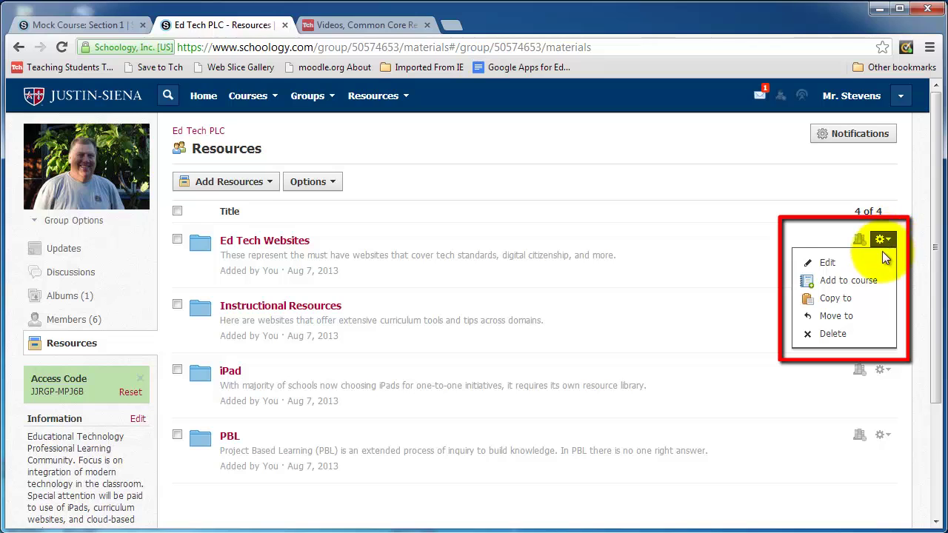
click(855, 284)
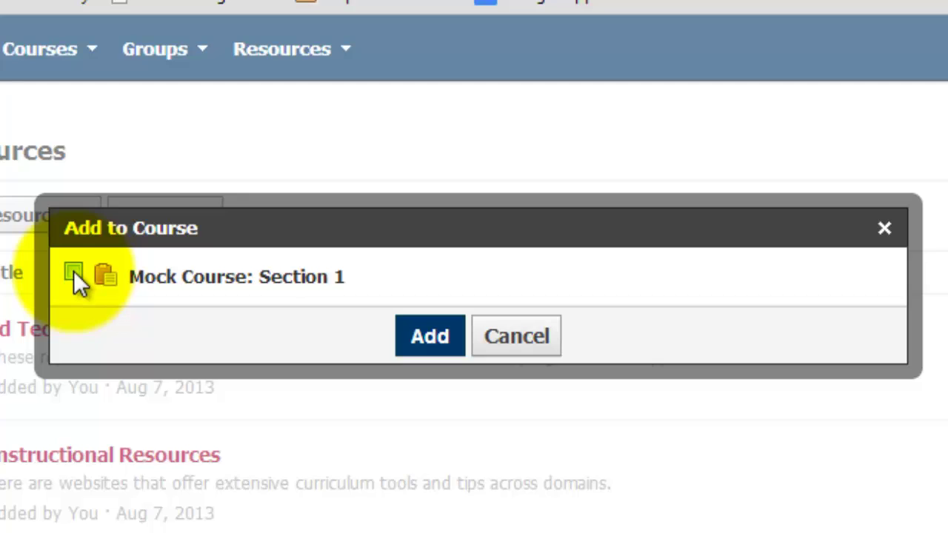
click(73, 273)
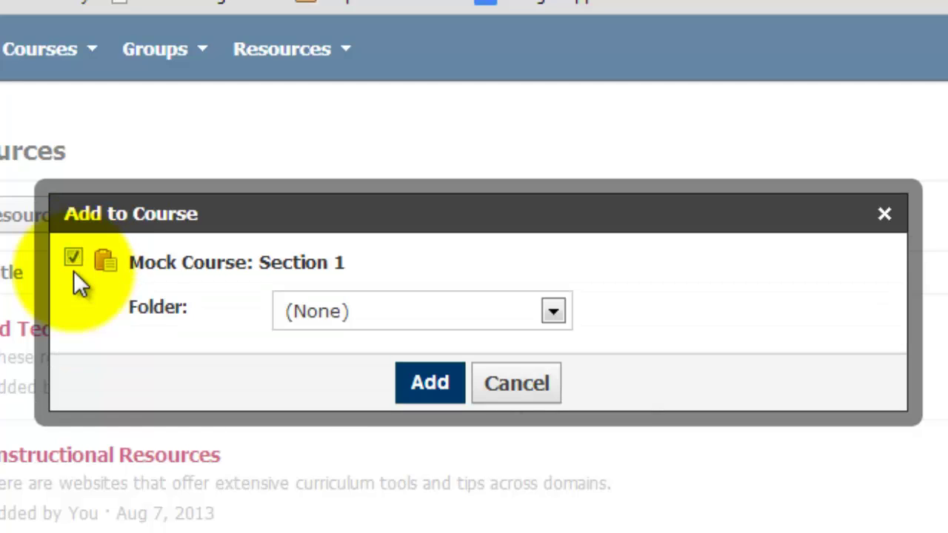
click(554, 312)
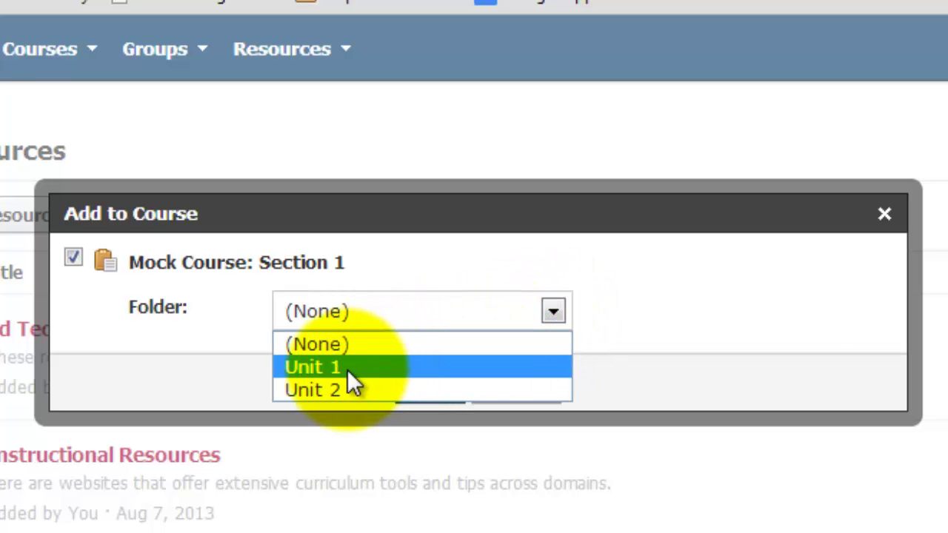
click(302, 369)
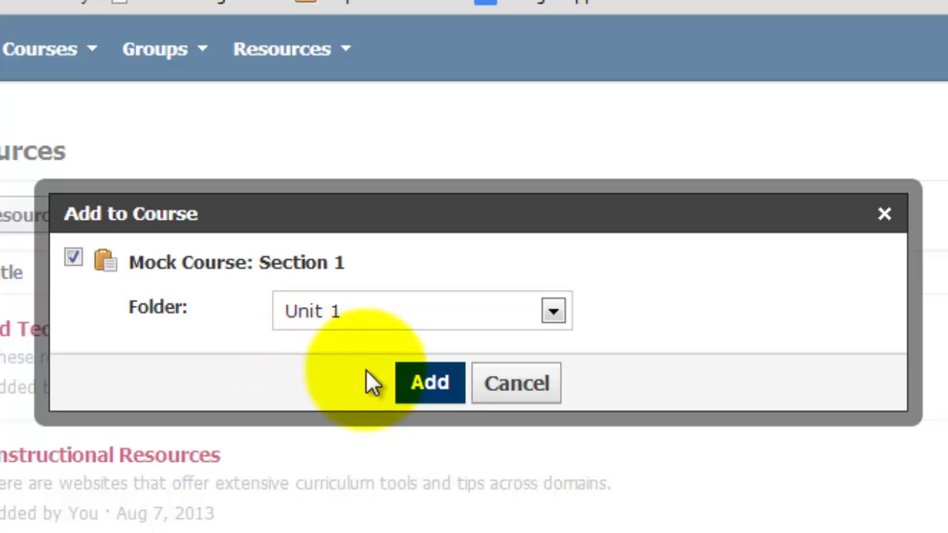
click(430, 385)
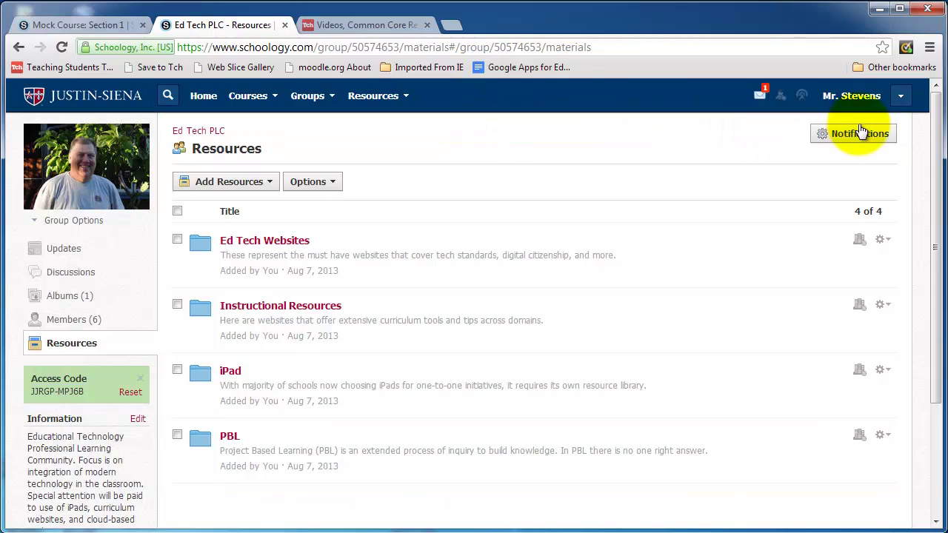
Open Mock Course: Section 1 and check the Ed Tech Websites folder inside Unit 1.
click(275, 102)
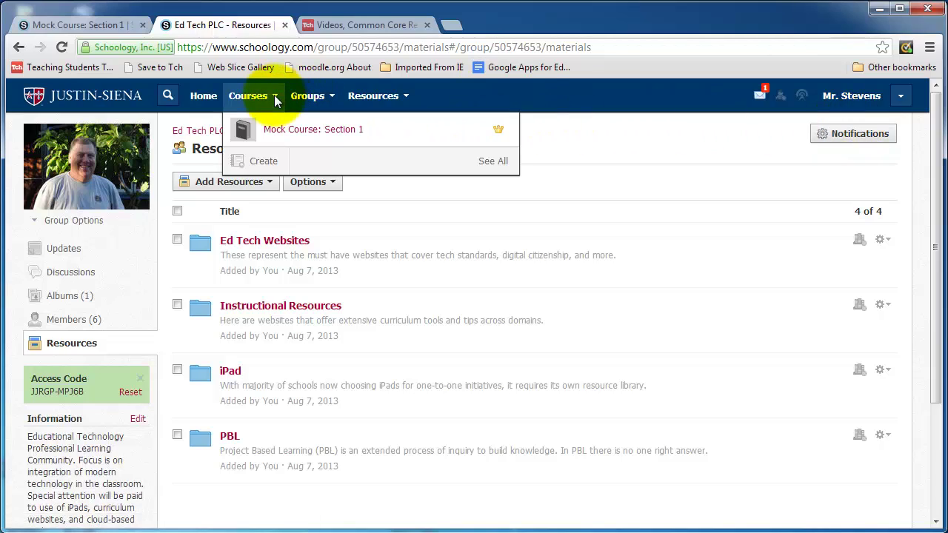
click(290, 133)
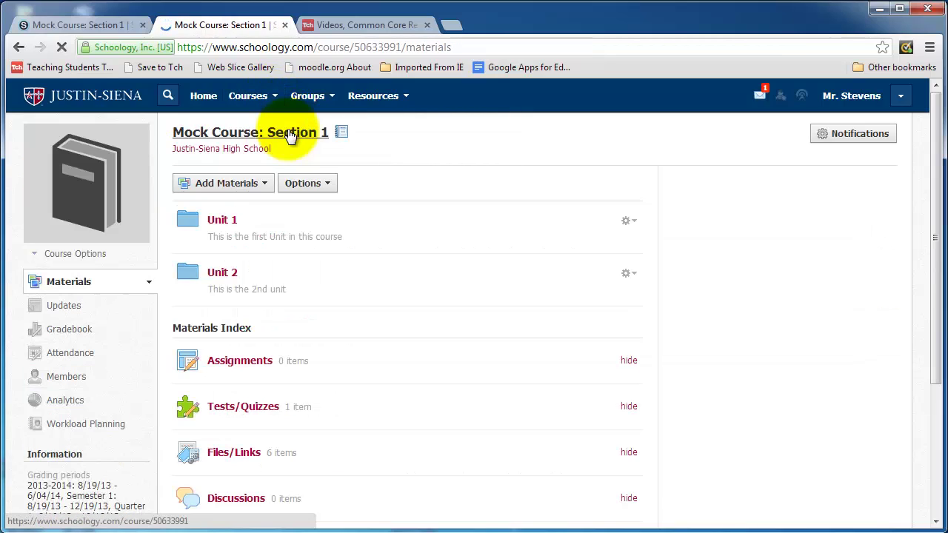
click(220, 220)
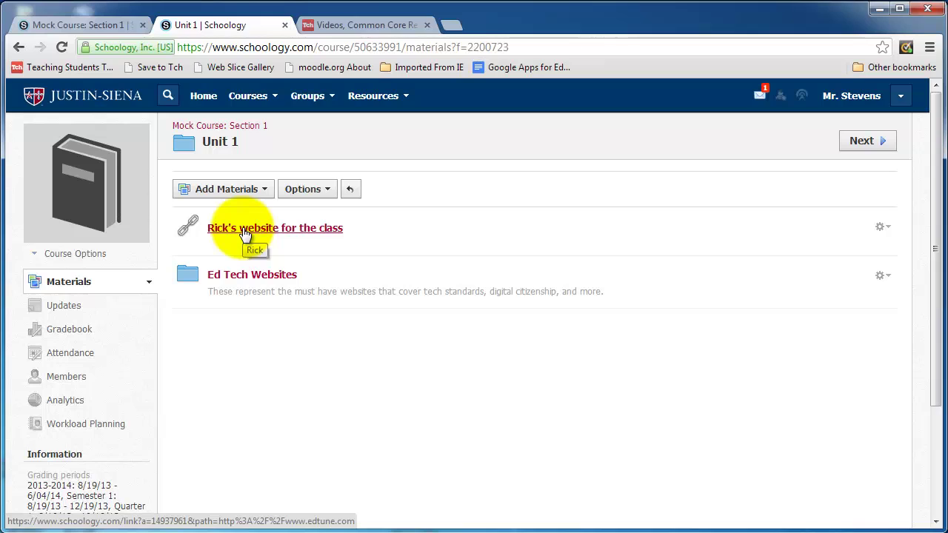
click(257, 282)
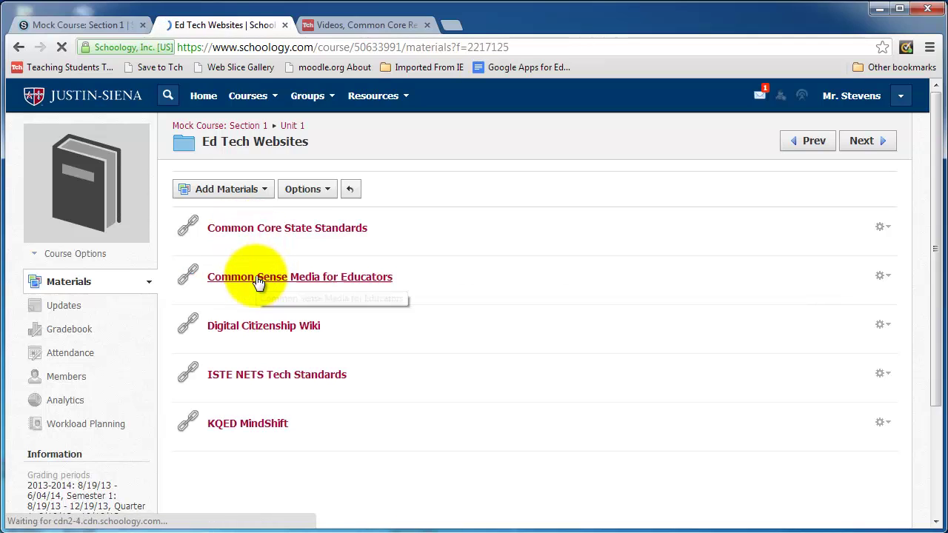